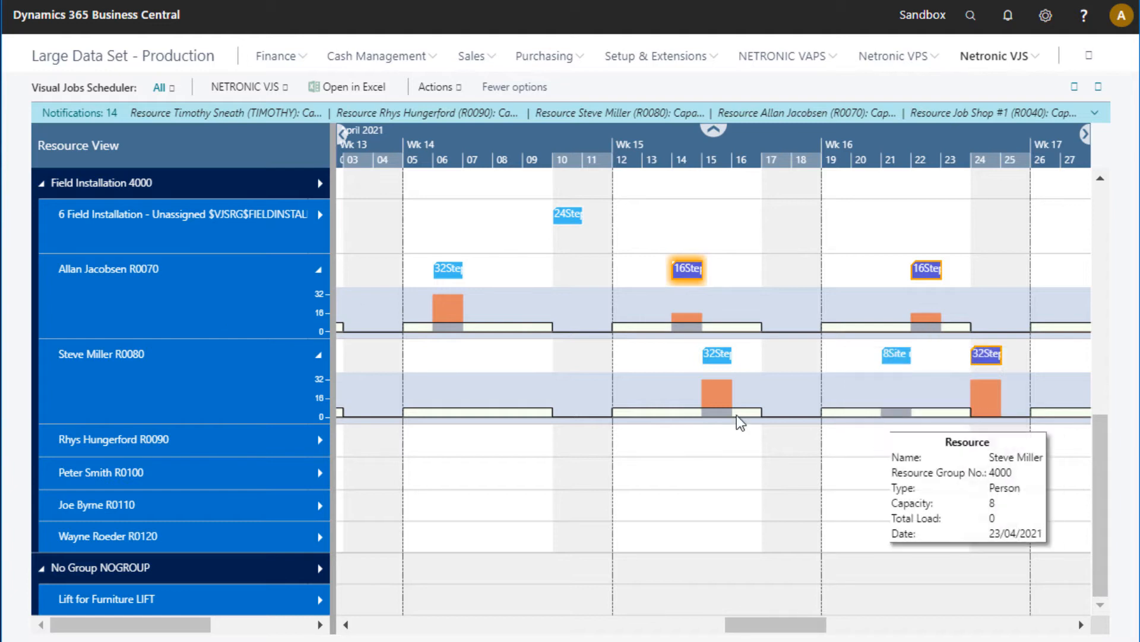
# Enable Calculate Job Planning in Company Setup and confirm saving the changed setting
pyautogui.click(436, 86)
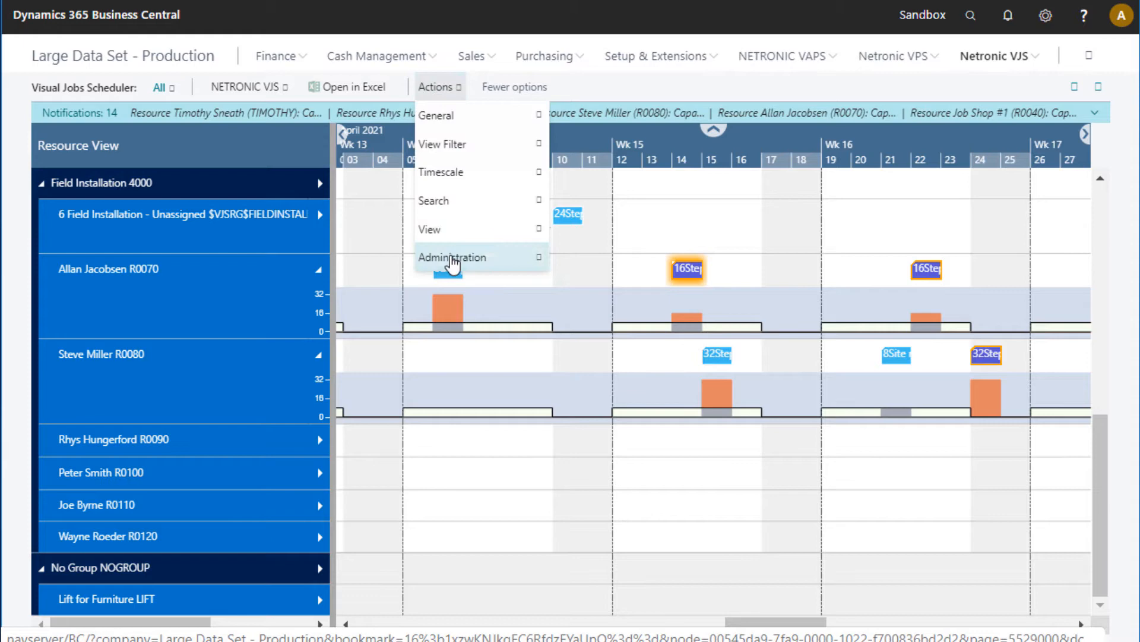
pyautogui.click(453, 259)
pyautogui.click(588, 287)
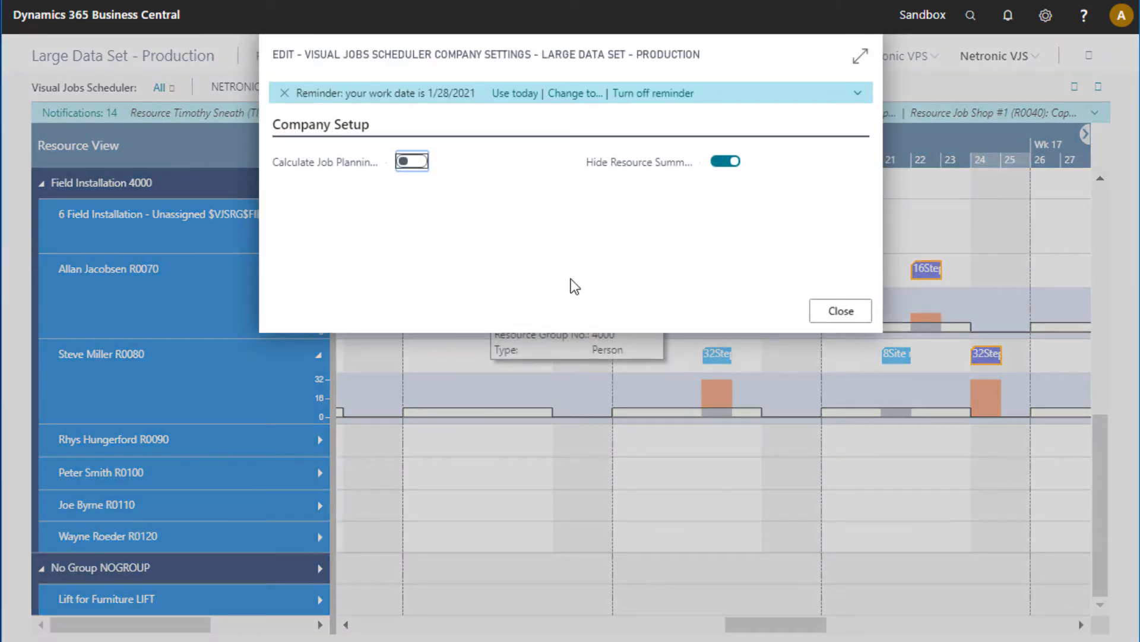
pyautogui.click(412, 161)
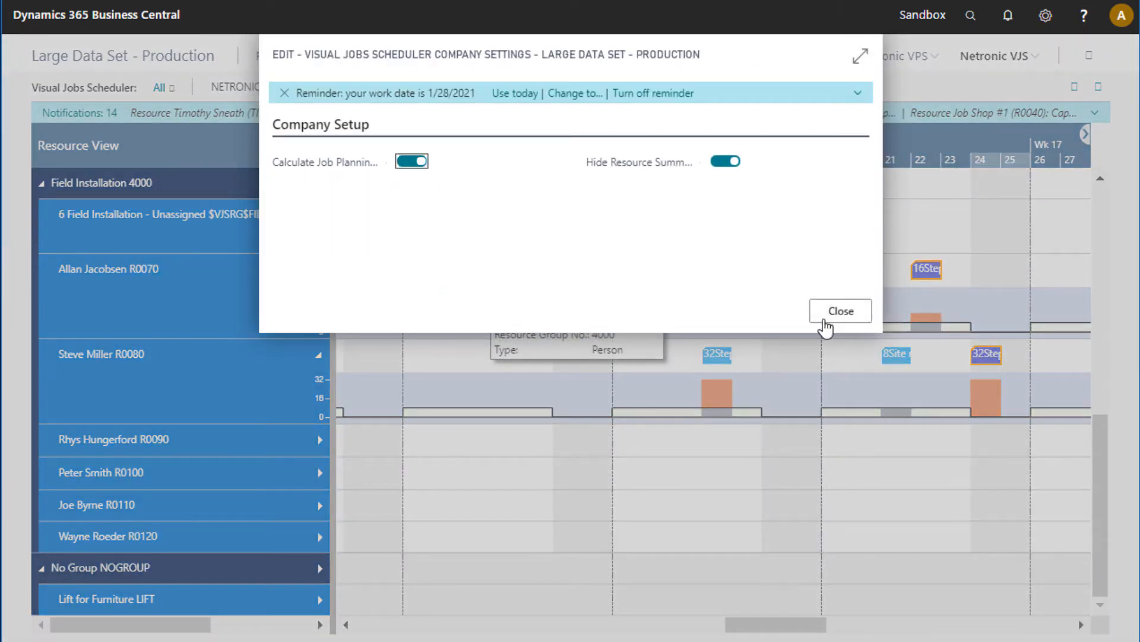
pyautogui.click(842, 311)
pyautogui.click(637, 373)
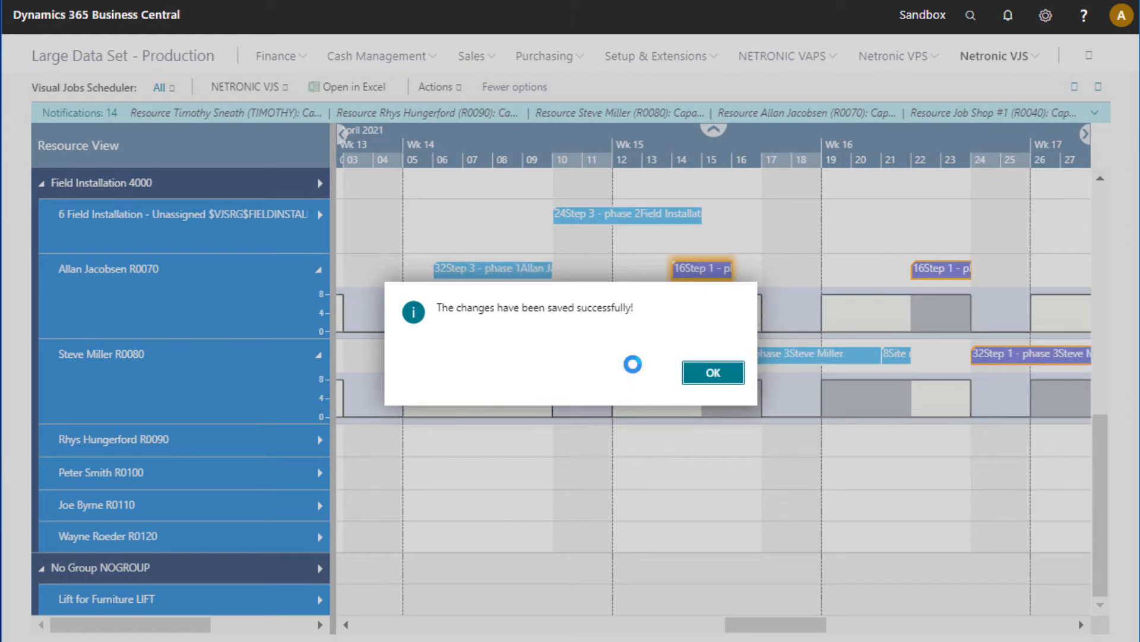
pyautogui.click(709, 372)
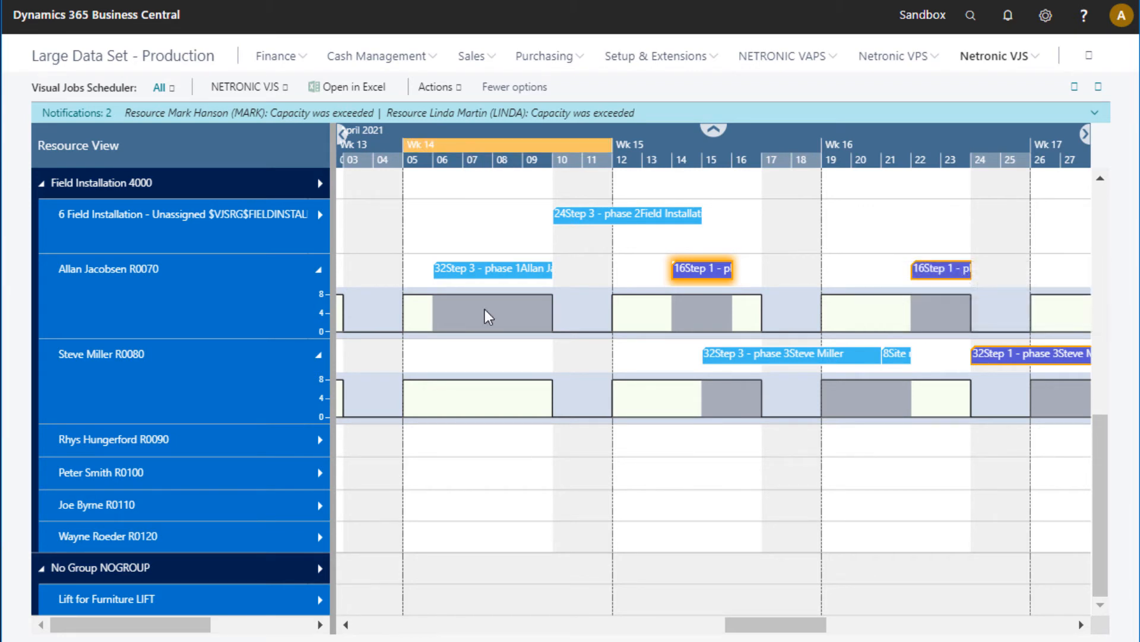
# Use Adjust Planned End Date on the 32Step 3 bar and stretch it to day 13
pyautogui.rightClick(463, 269)
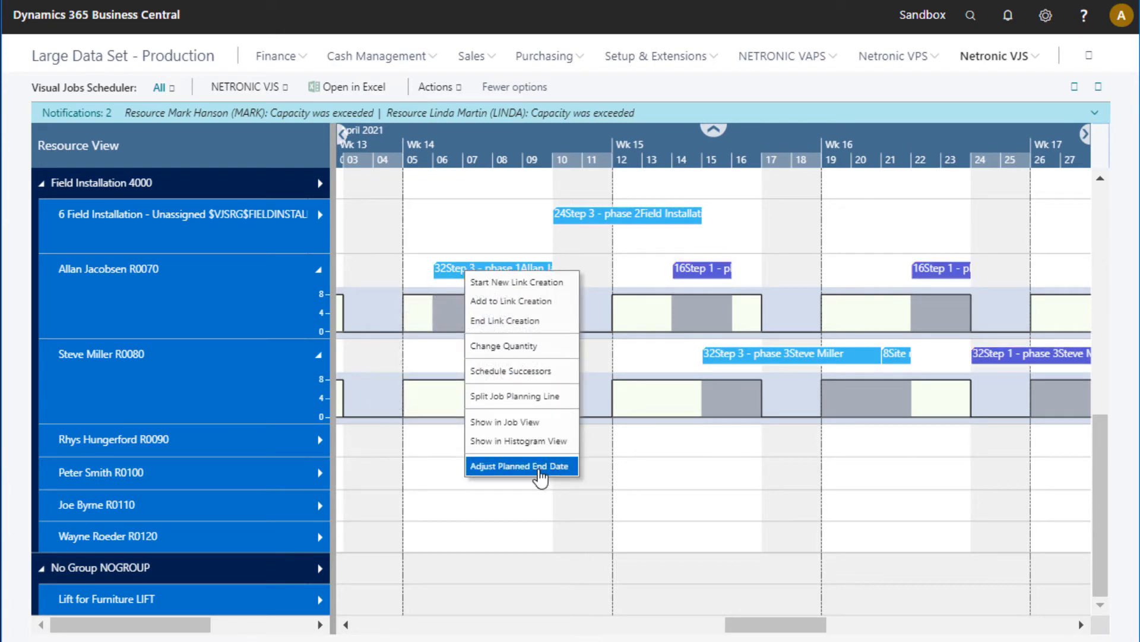
pyautogui.click(488, 468)
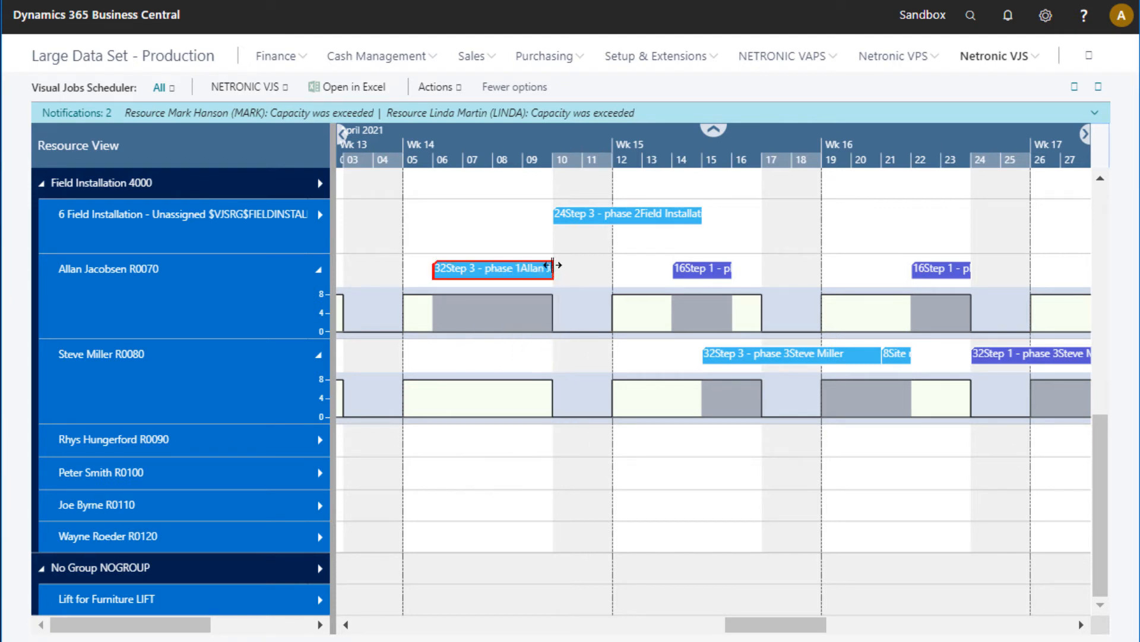
pyautogui.moveTo(493, 268)
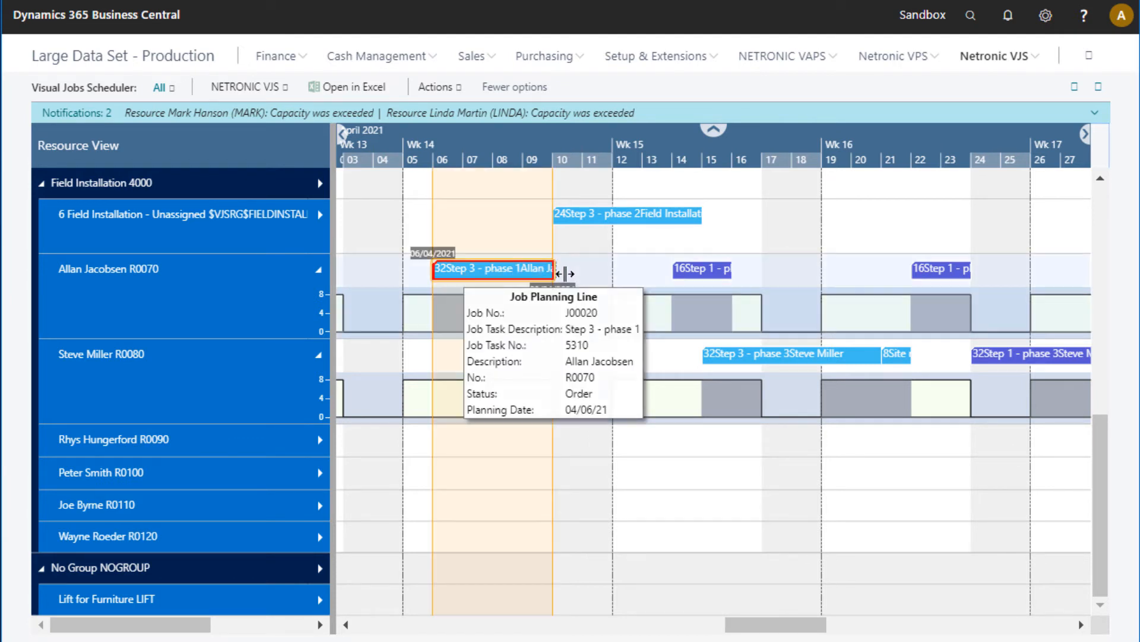
pyautogui.moveTo(551, 268); pyautogui.dragTo(669, 278)
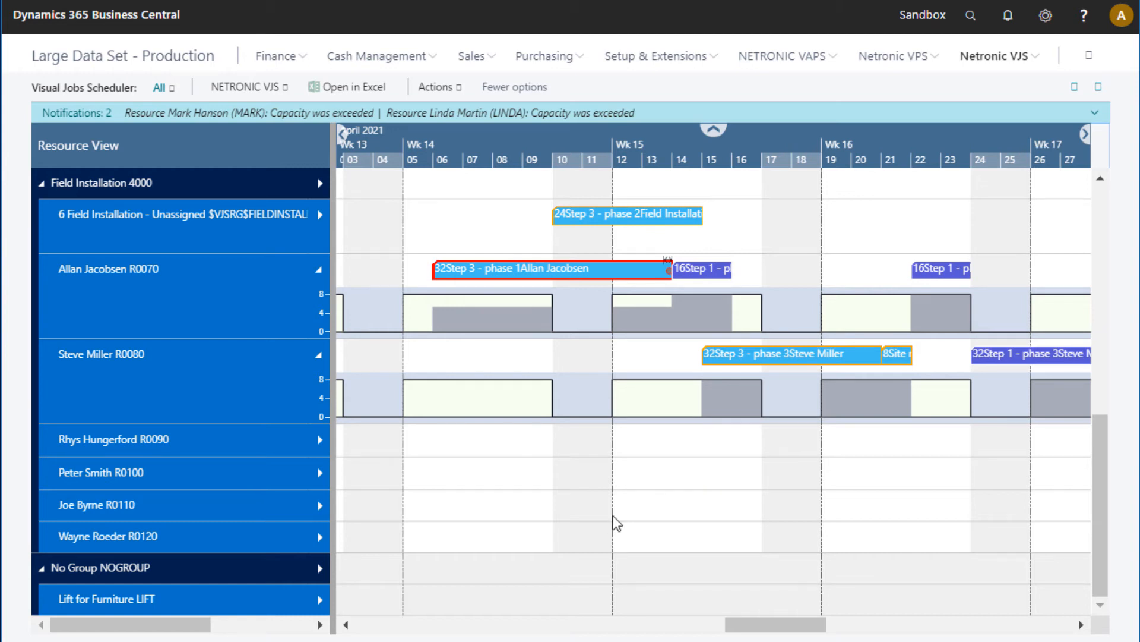
# Shift the Step 3 bar to start 05/04 and stretch its planned end into week 15
pyautogui.moveTo(483, 267); pyautogui.dragTo(461, 267)
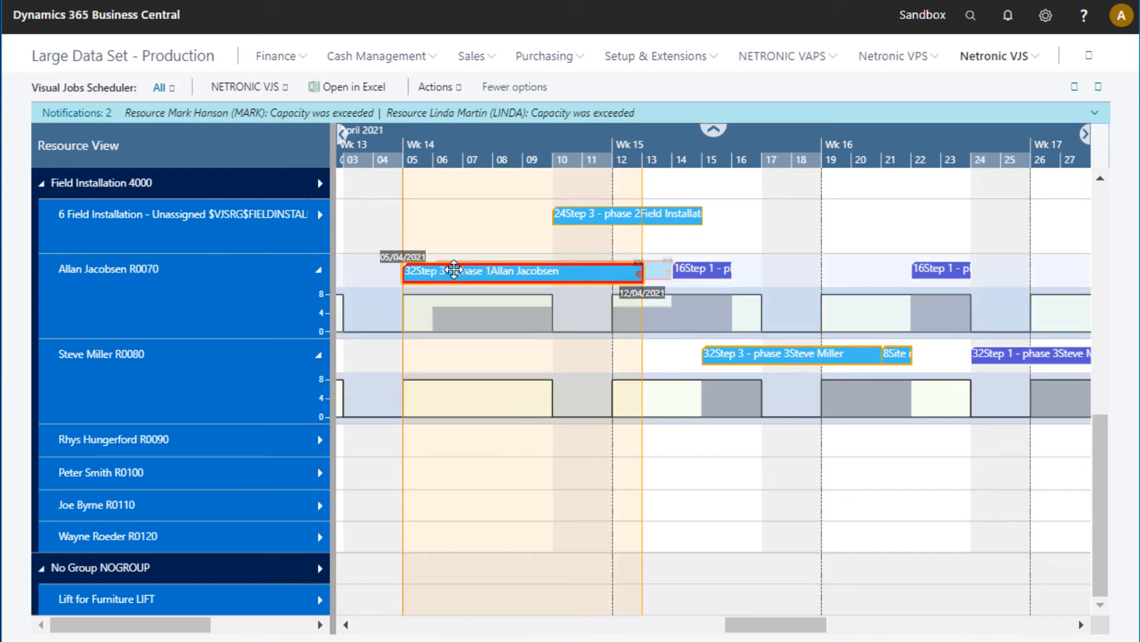
pyautogui.rightClick(638, 267)
pyautogui.click(686, 466)
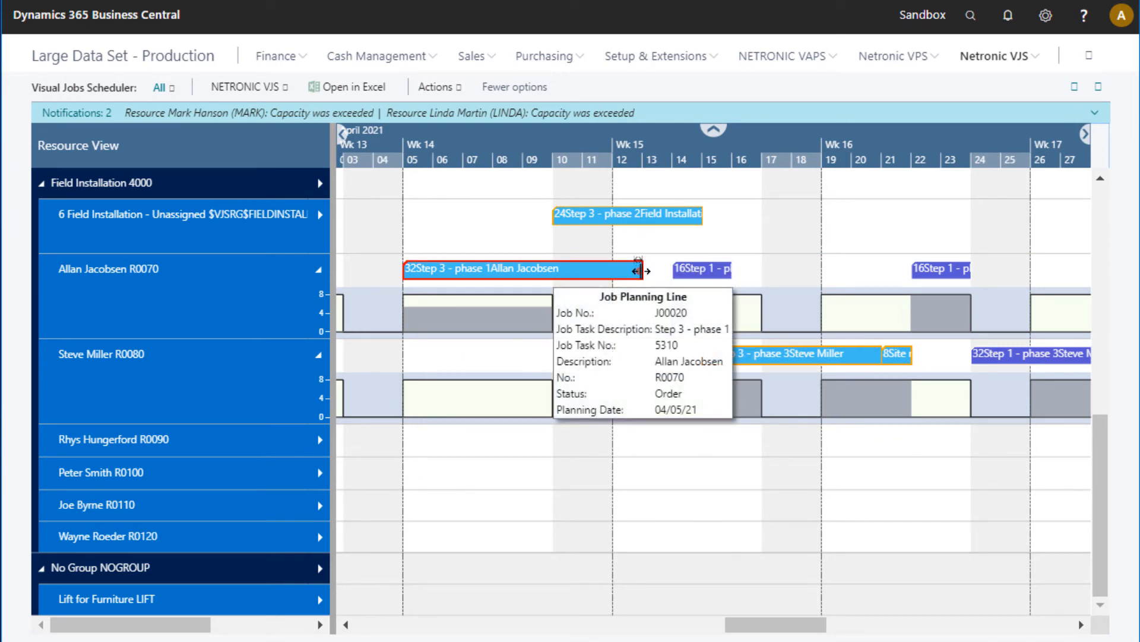
pyautogui.moveTo(638, 269); pyautogui.dragTo(731, 269)
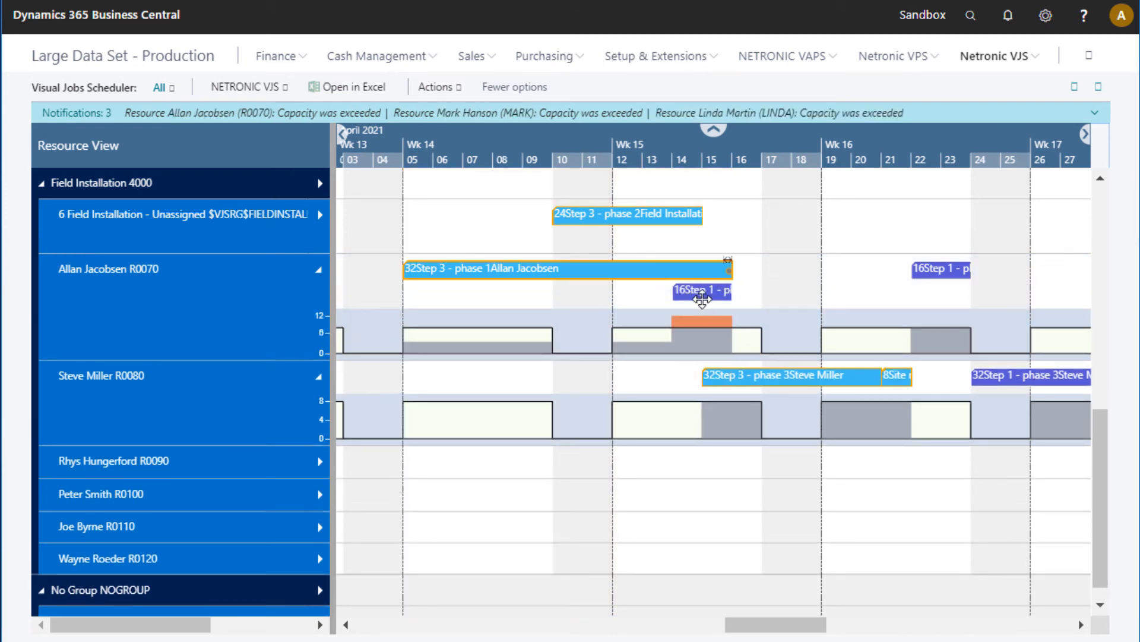
# Extend the Step 3 bar through day 16 and push the overlapping Step 1 bar into week 16
pyautogui.moveTo(703, 298)
pyautogui.mouseDown()
pyautogui.moveTo(821, 290)
pyautogui.moveTo(762, 285)
pyautogui.mouseUp()
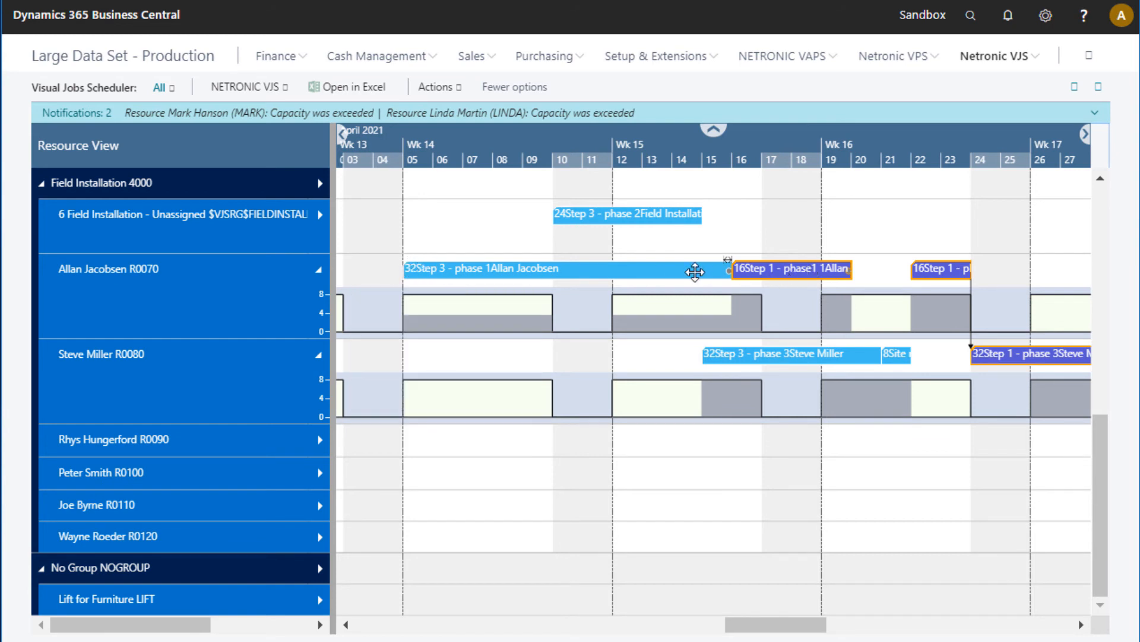
pyautogui.click(723, 268)
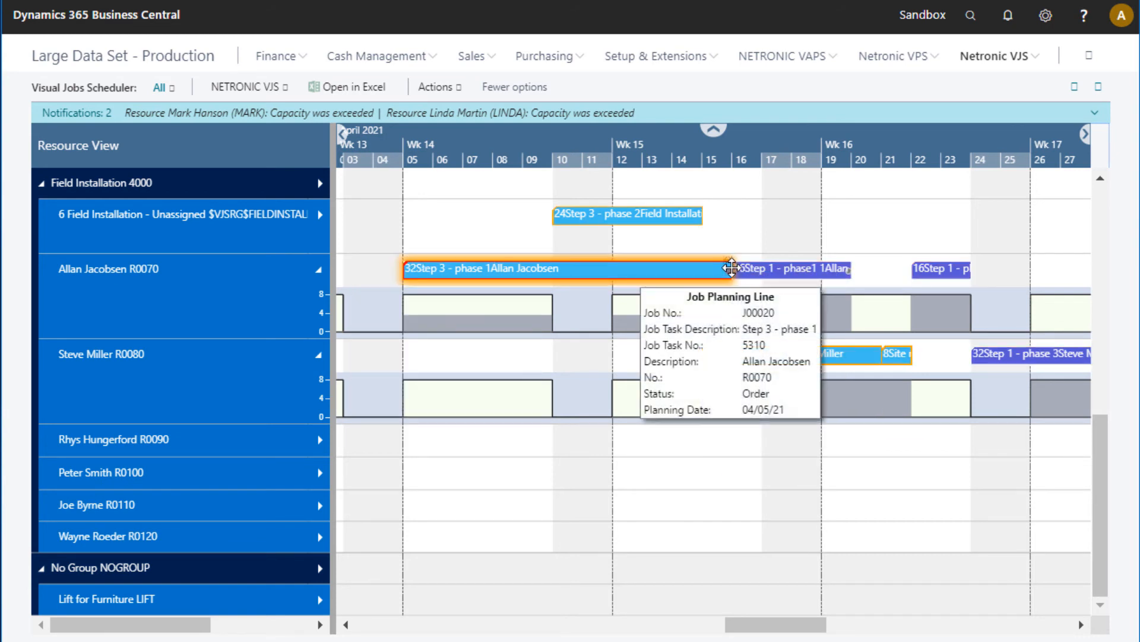
pyautogui.moveTo(729, 269); pyautogui.dragTo(757, 277)
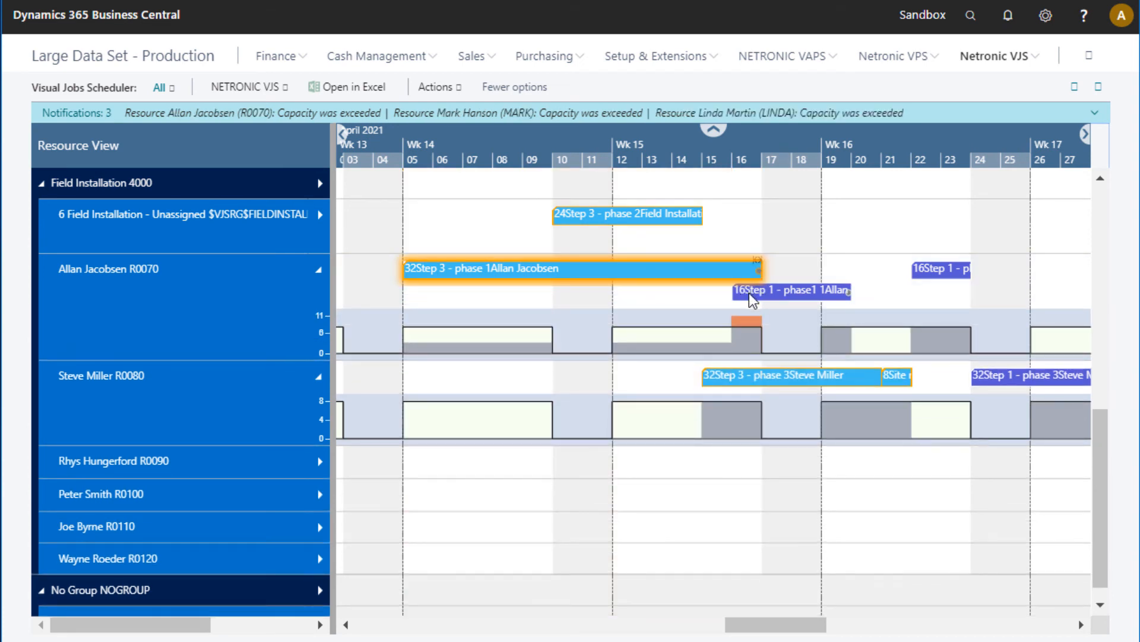
pyautogui.moveTo(751, 291); pyautogui.dragTo(842, 267)
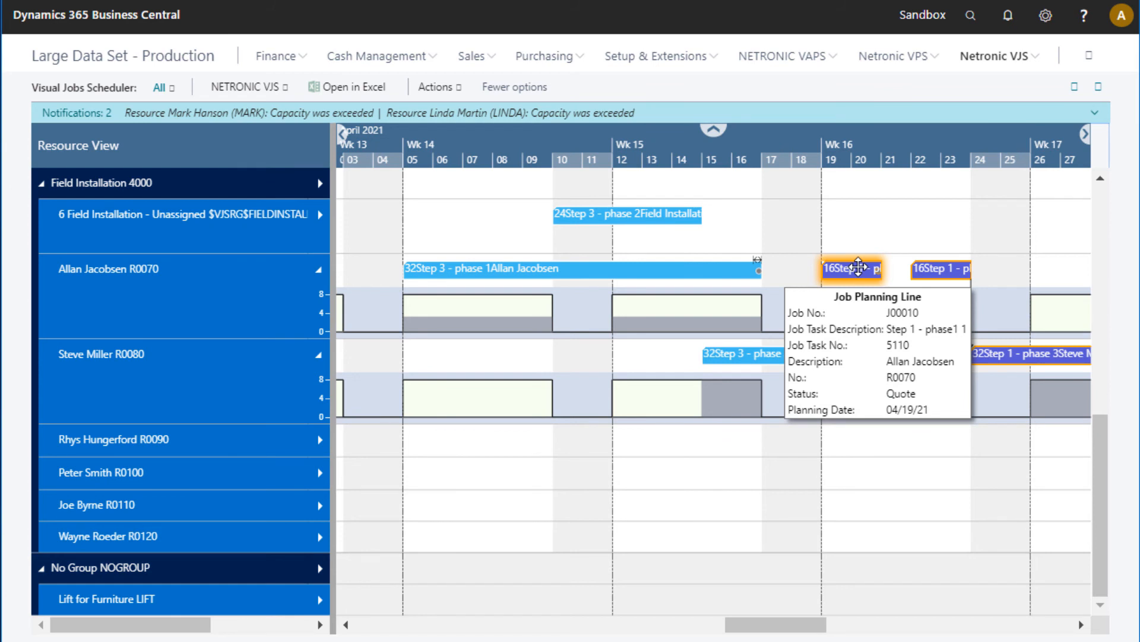
# Move the Step 1 bar to start on day 12 and stretch its planned end to day 16
pyautogui.moveTo(857, 268); pyautogui.dragTo(657, 294)
pyautogui.rightClick(643, 290)
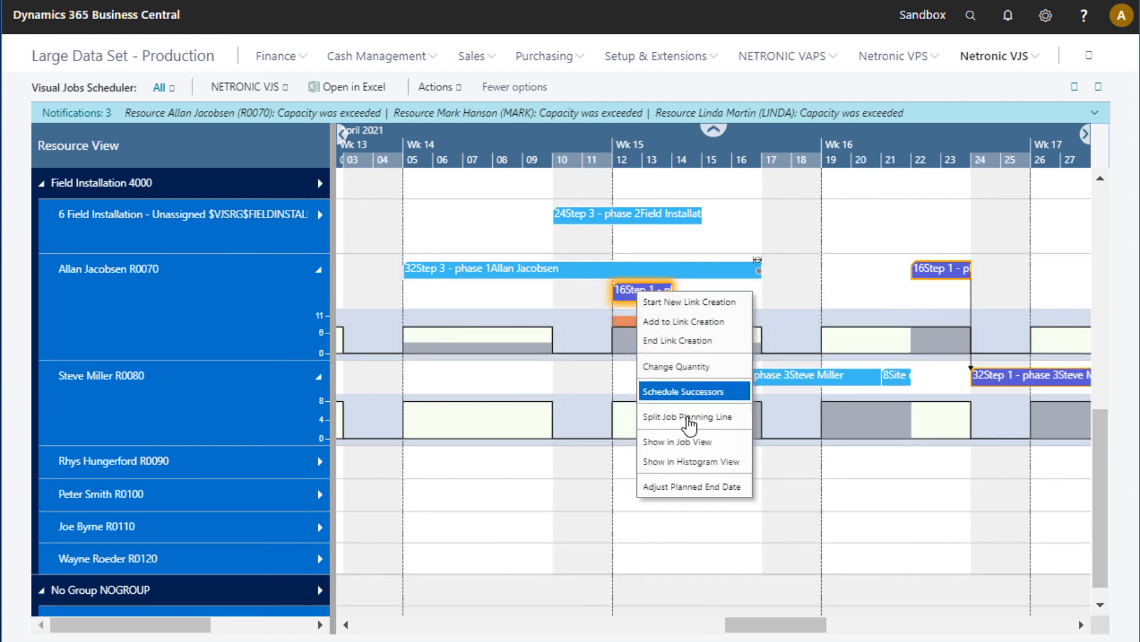
pyautogui.click(691, 486)
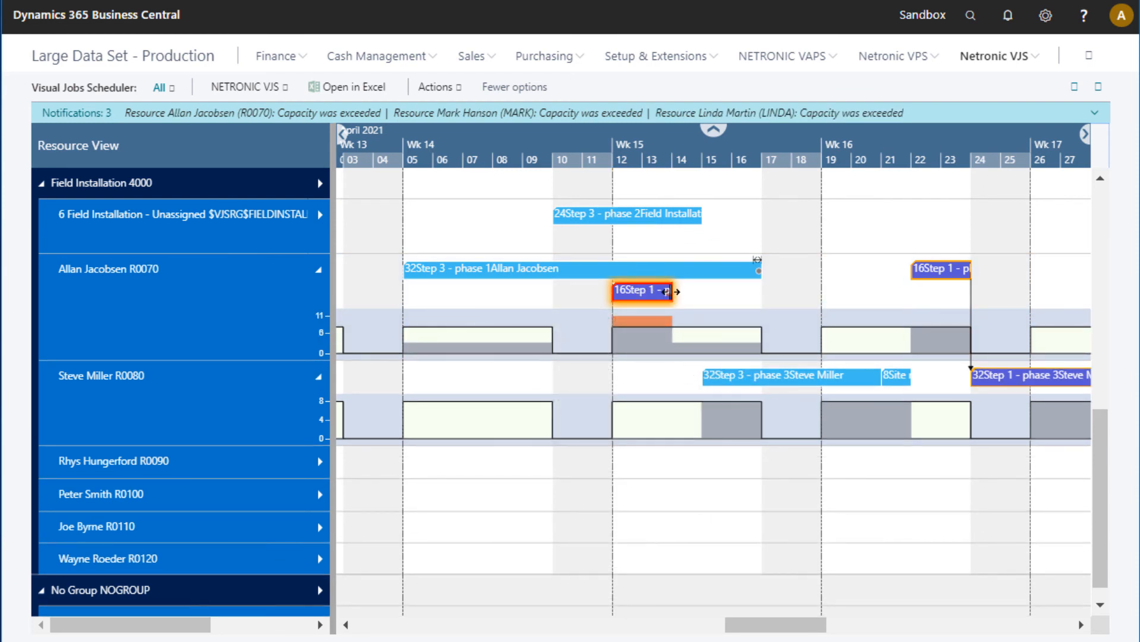
pyautogui.moveTo(674, 290); pyautogui.dragTo(762, 294)
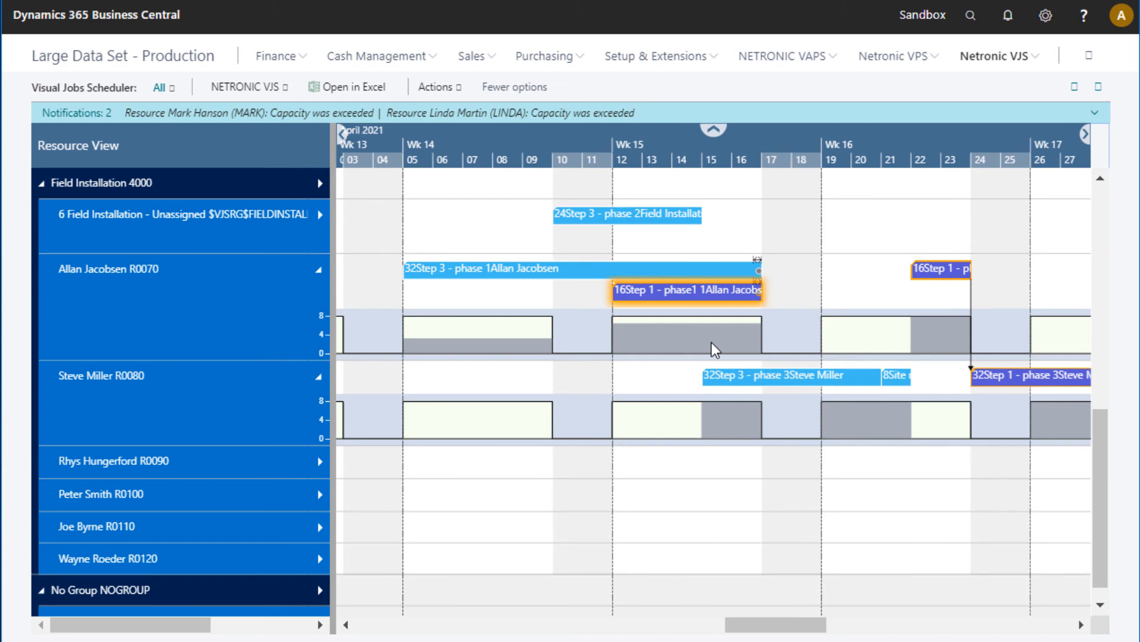